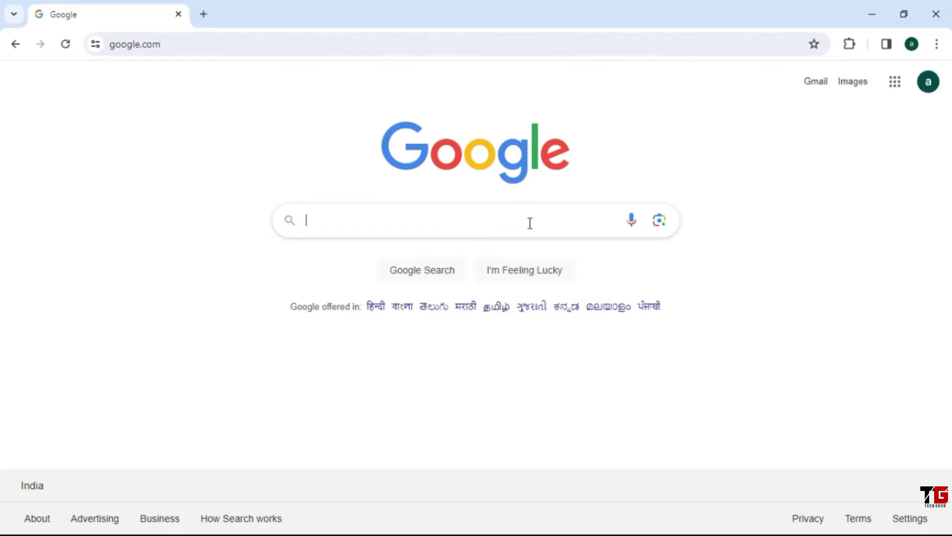
text(down)
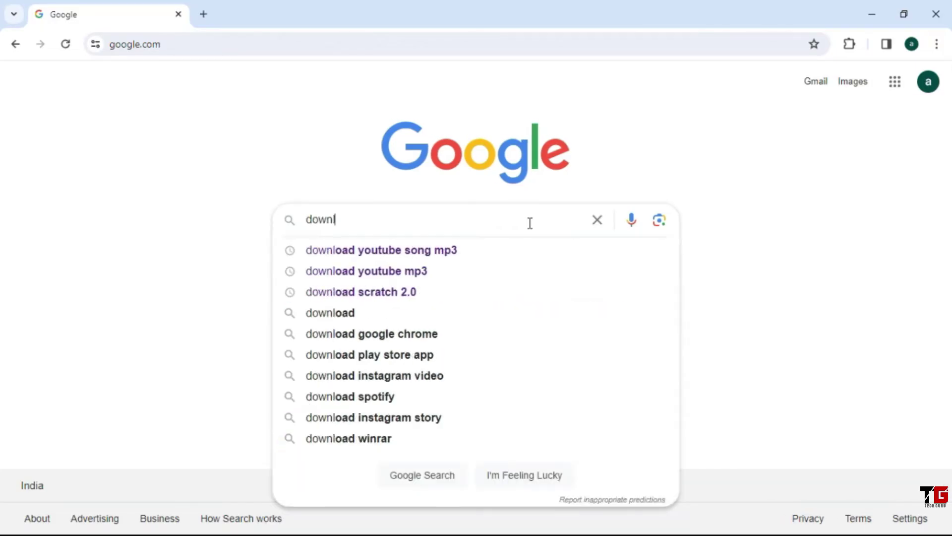
text(load scrat)
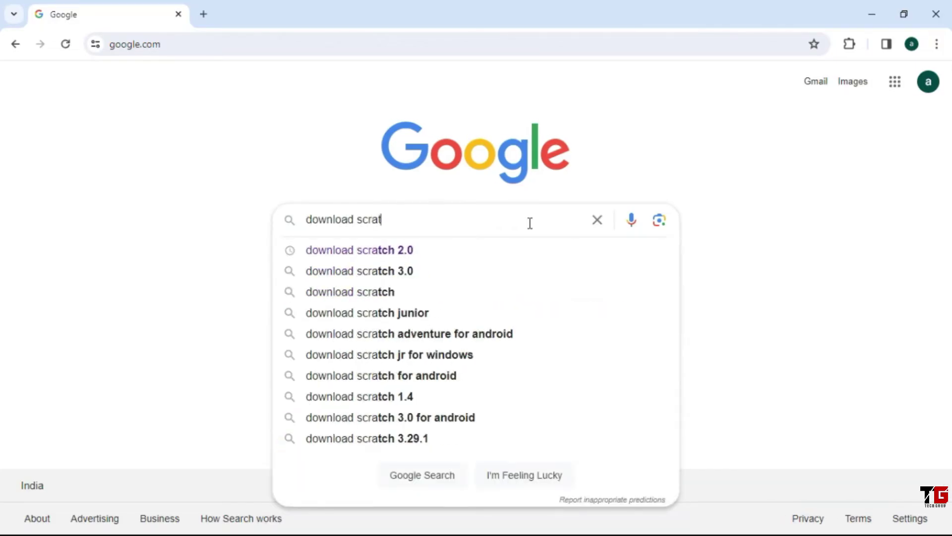
text(ch 3)
- Submit the Google search for 'download scratch 3' to list the Scratch Offline Editor page
key(Return)
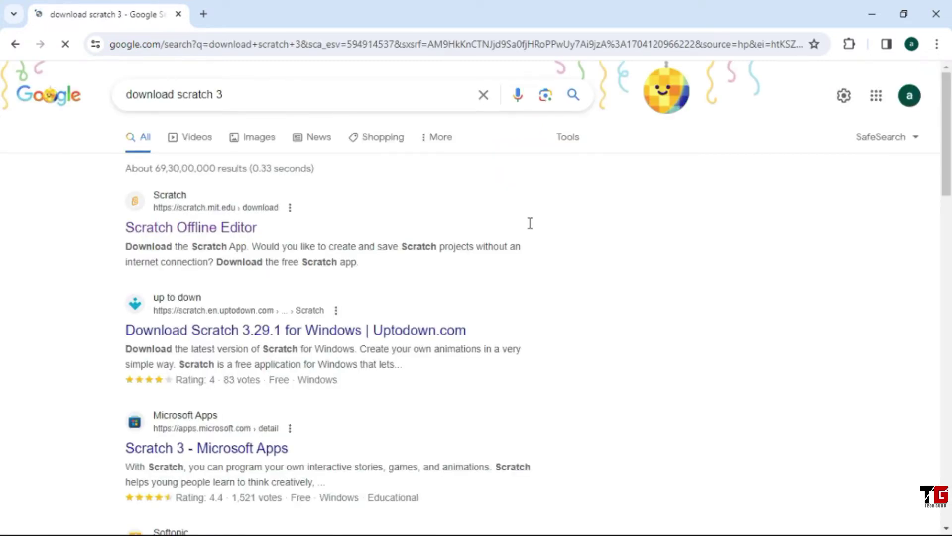
- Save Scratch 3.29.1 Setup.exe to the desktop via the Offline Editor page's Windows direct download
click(204, 235)
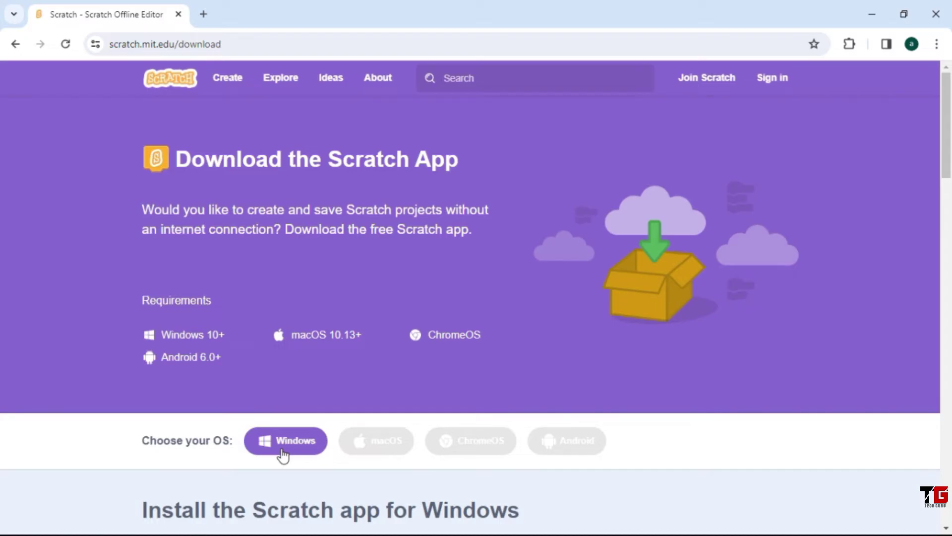
scroll(283, 456, down, 1)
scroll(283, 455, down, 1)
scroll(283, 455, down, 1)
scroll(284, 454, down, 1)
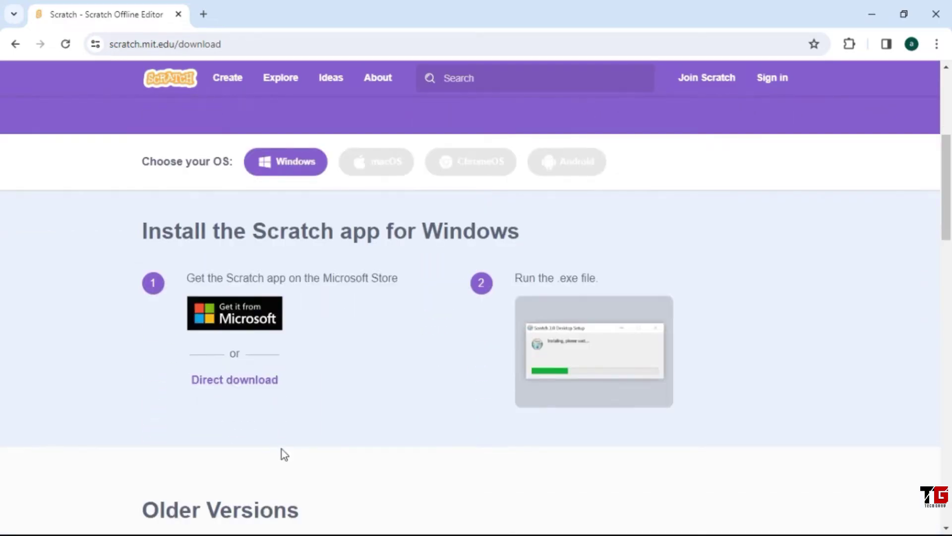
click(252, 381)
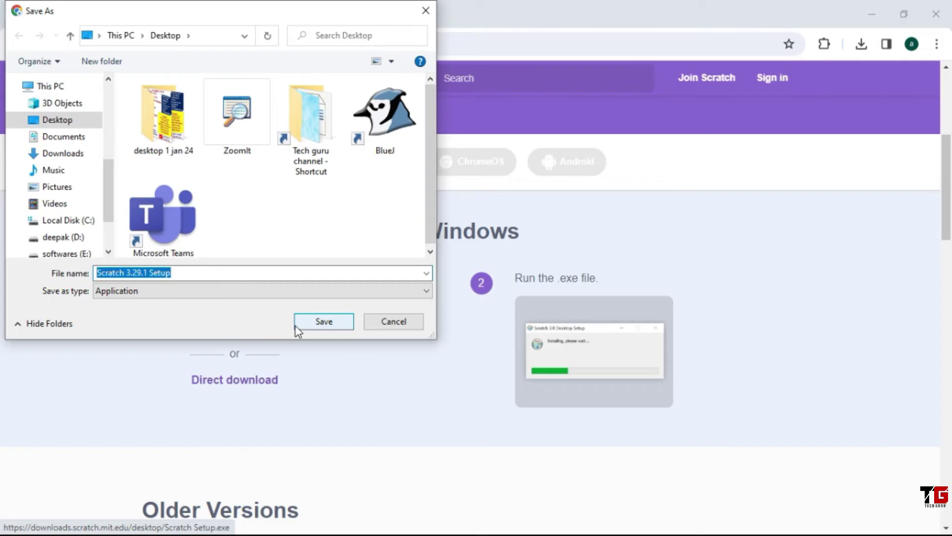
click(296, 327)
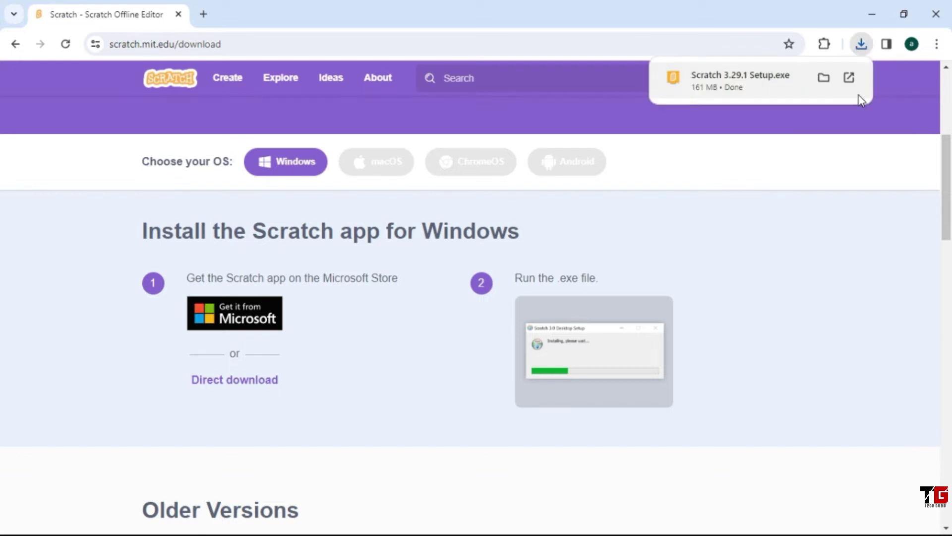
- Run Scratch 3.29.1 Setup for 'Anyone who uses this computer' and finish, launching Scratch
click(744, 83)
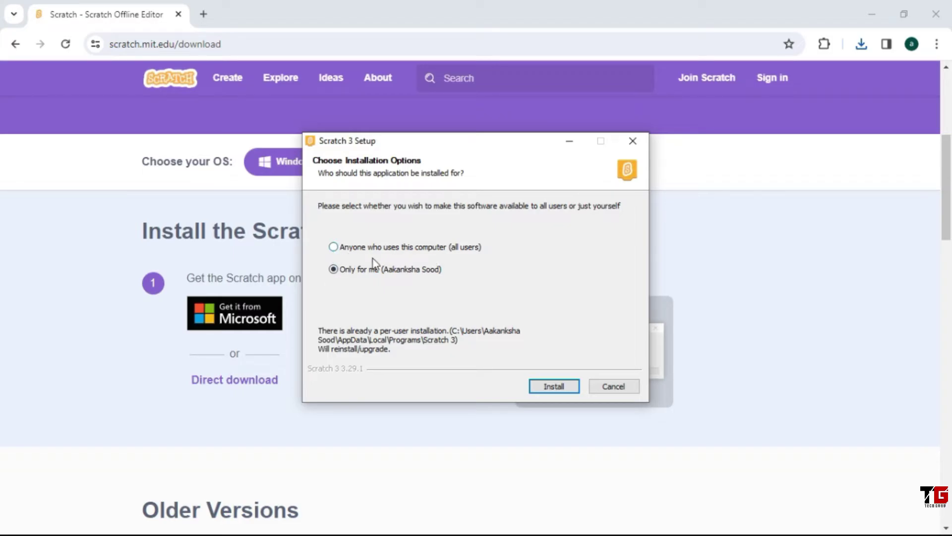
click(334, 247)
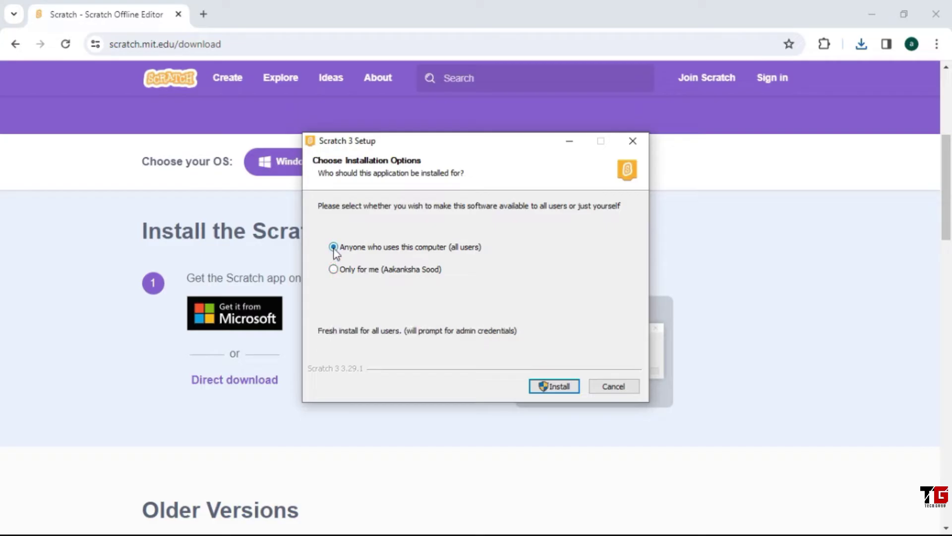
click(564, 388)
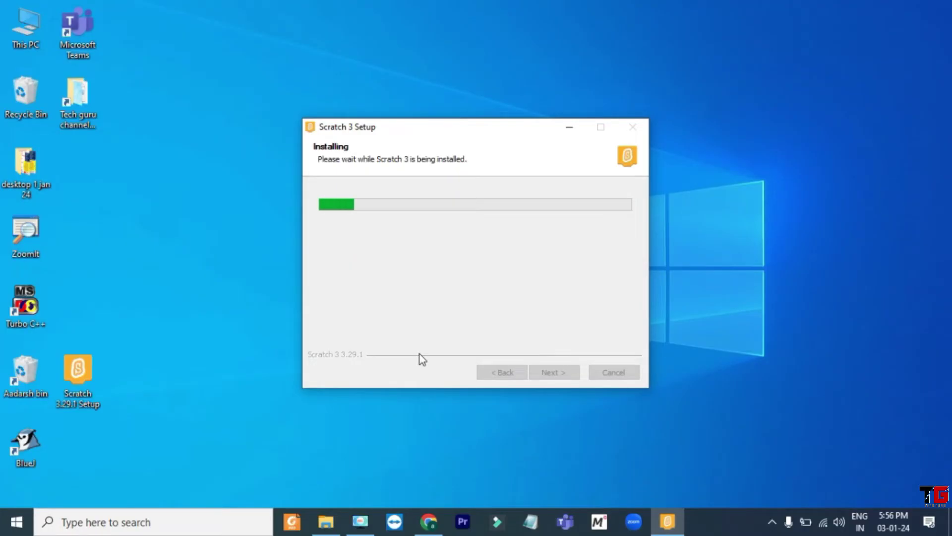
click(552, 374)
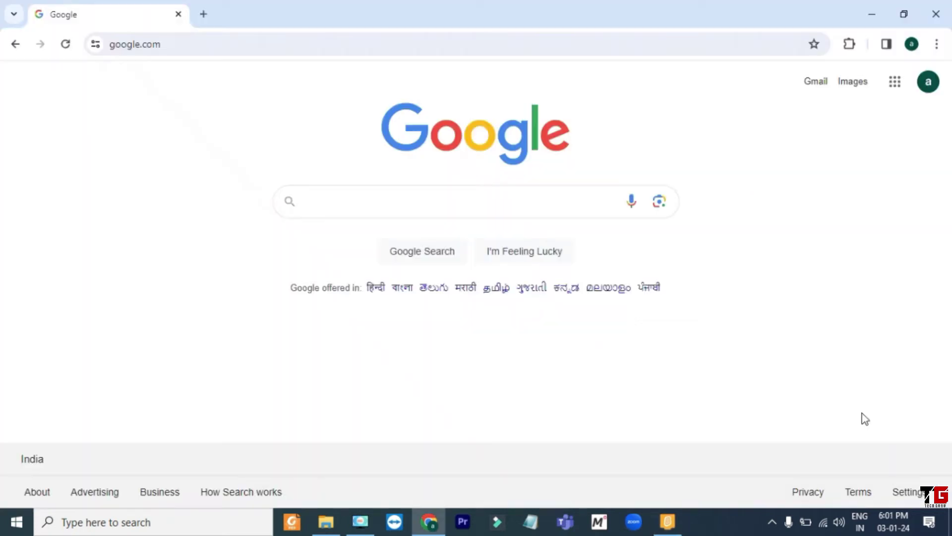
text(scratch )
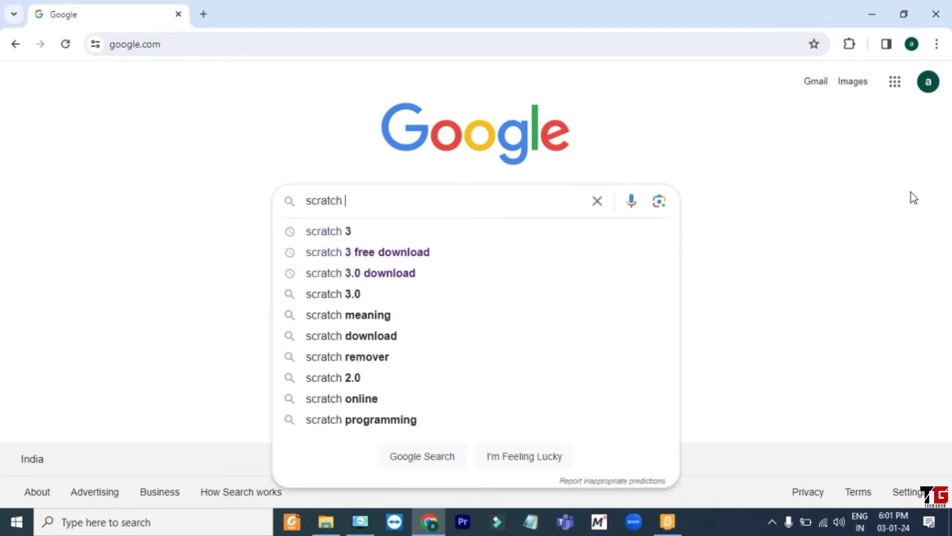
text(3)
- Search 'scratch 3', open scratch.mit.edu, view Join Scratch, return, and create a new project
key(Return)
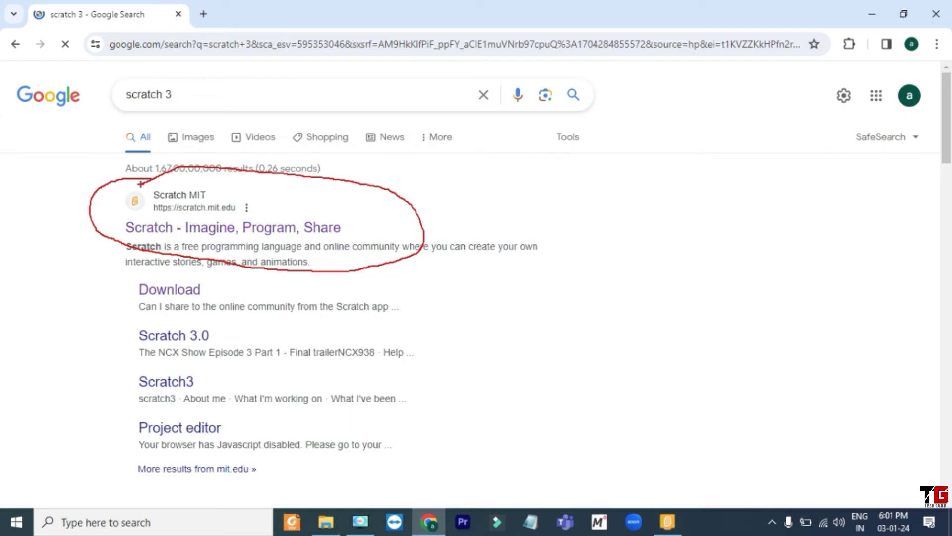
click(213, 229)
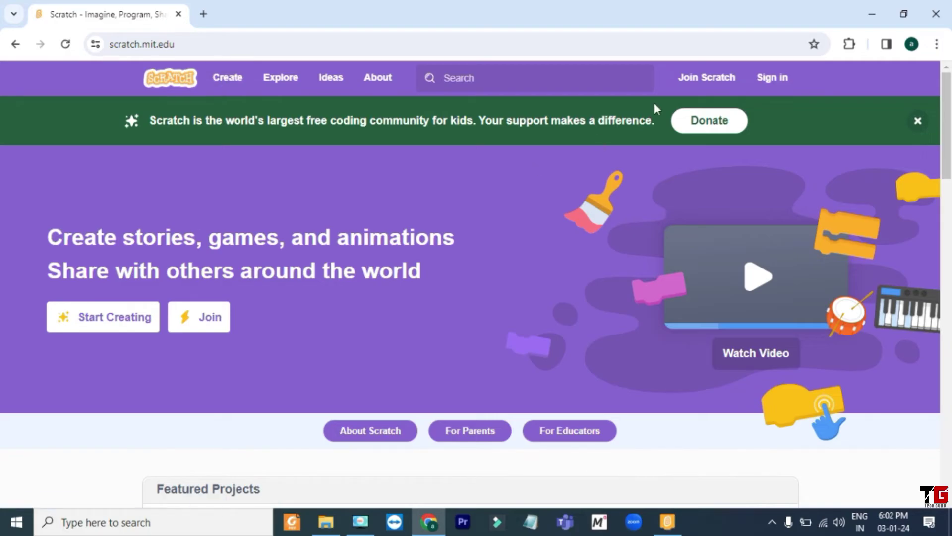
click(692, 83)
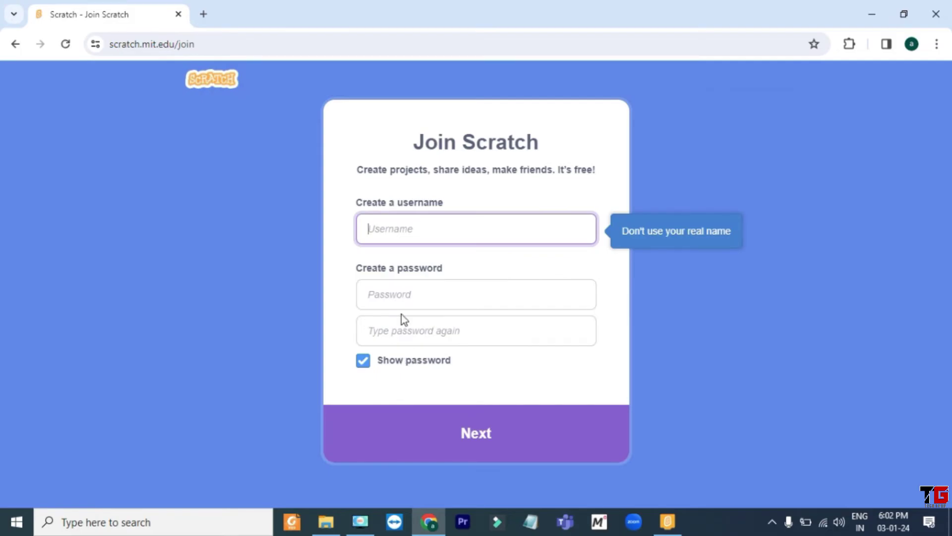
click(15, 45)
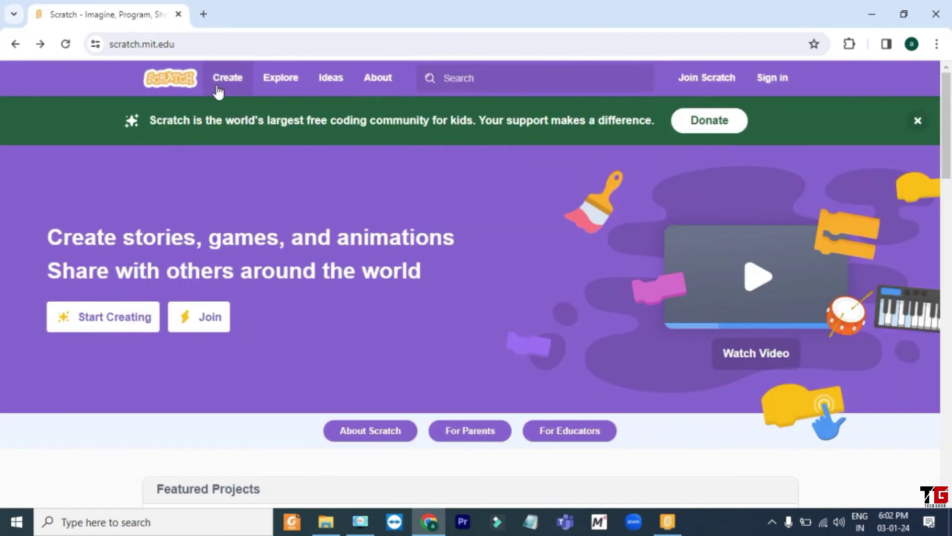
click(228, 79)
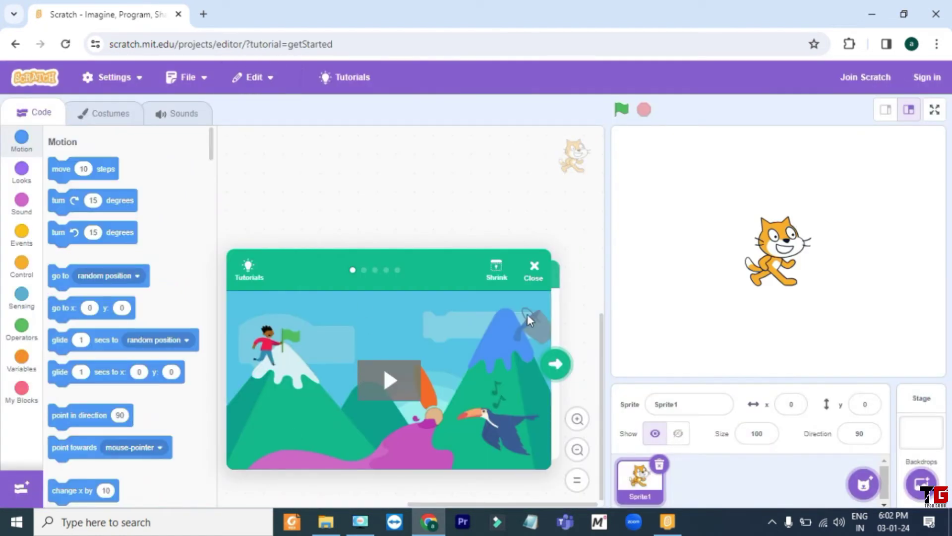
- Close the online Tutorials popup and bring the Scratch 3.29.1 desktop app to the front
click(535, 268)
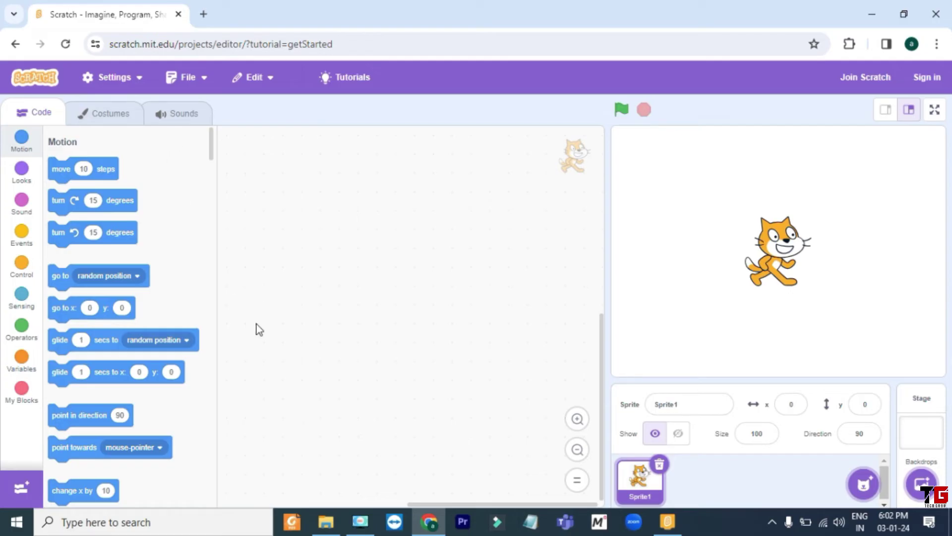
click(668, 522)
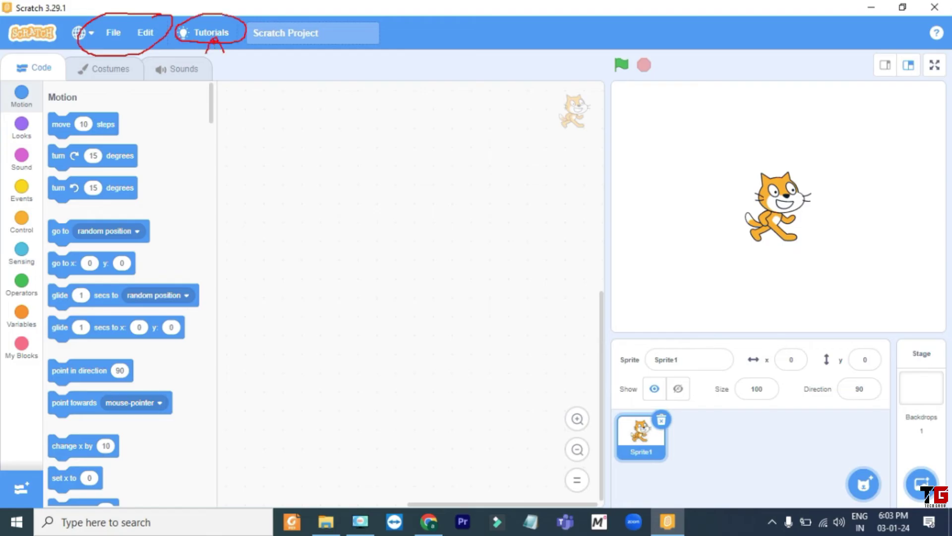
click(211, 37)
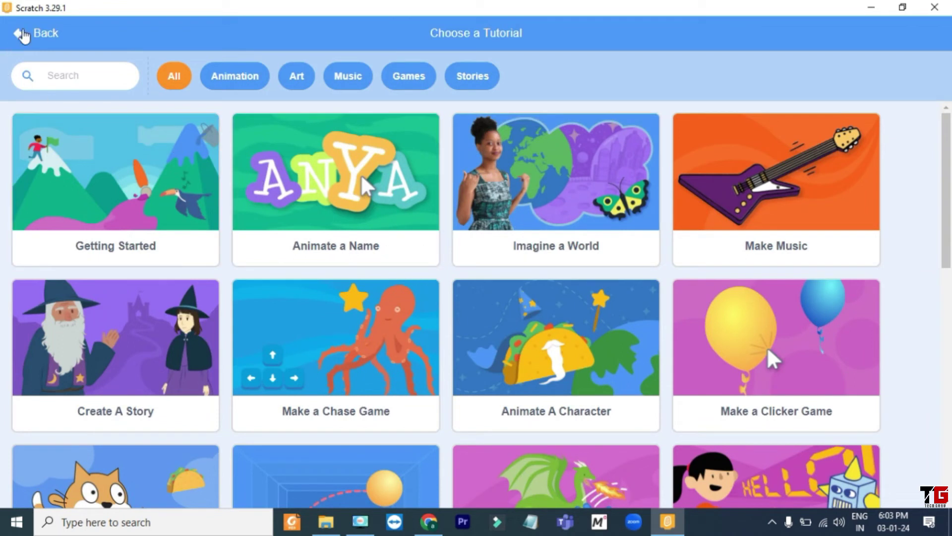
click(22, 34)
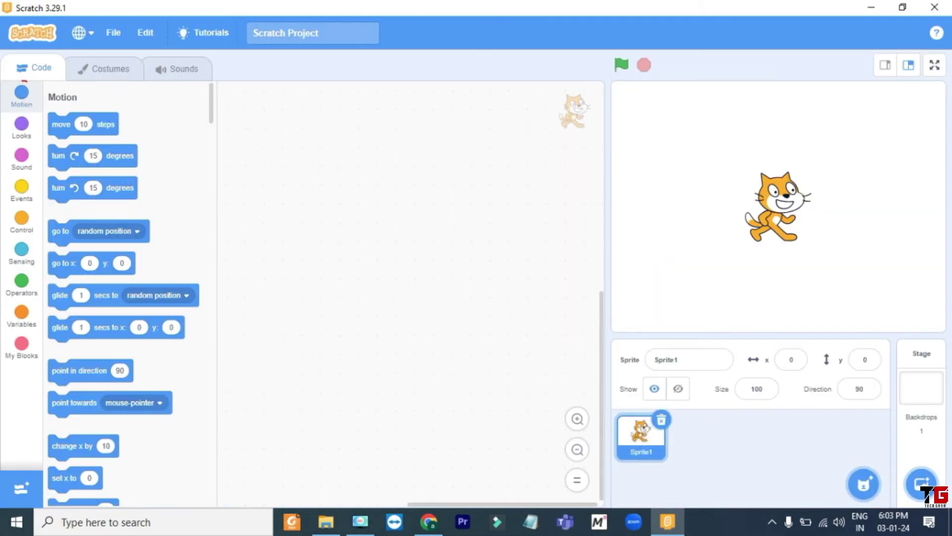
mouse_move(25, 83)
mouse_down()
mouse_move(2, 318)
mouse_move(16, 77)
mouse_move(64, 84)
mouse_up()
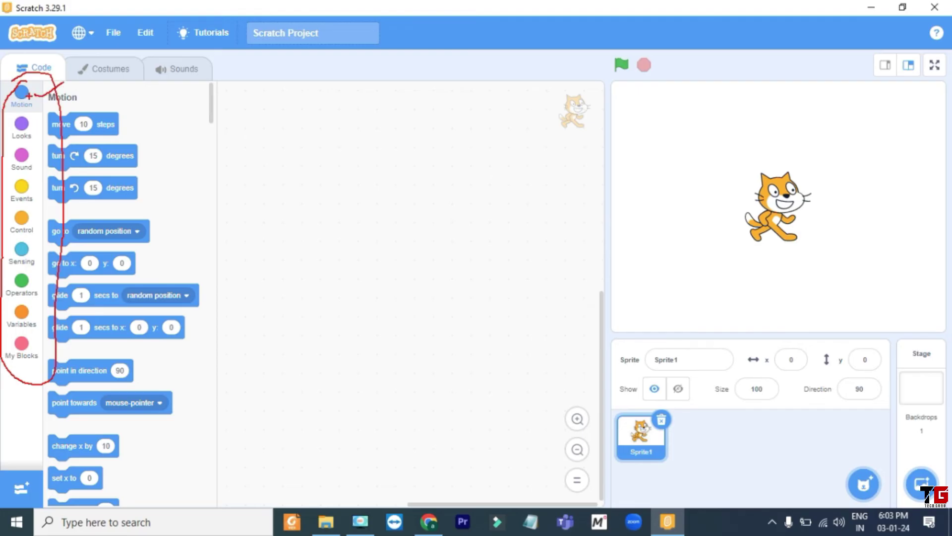
drag(28, 133, 52, 126)
drag(33, 160, 47, 154)
mouse_move(156, 102)
mouse_down()
mouse_move(164, 198)
mouse_move(182, 172)
mouse_up()
key(Escape)
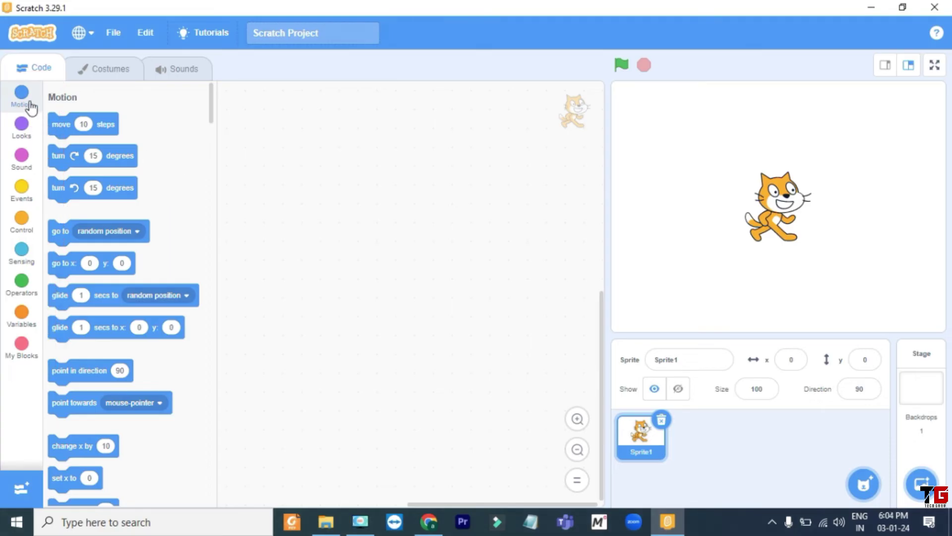
- Show each palette in turn: Motion, Looks, Sound, Events, Control, Sensing, Operators, Variables, My Blocks
click(22, 93)
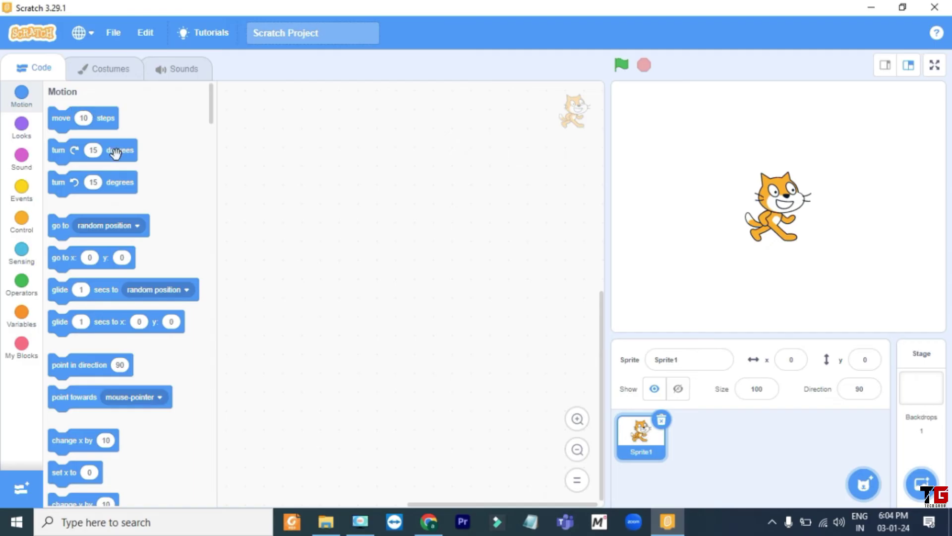
click(22, 126)
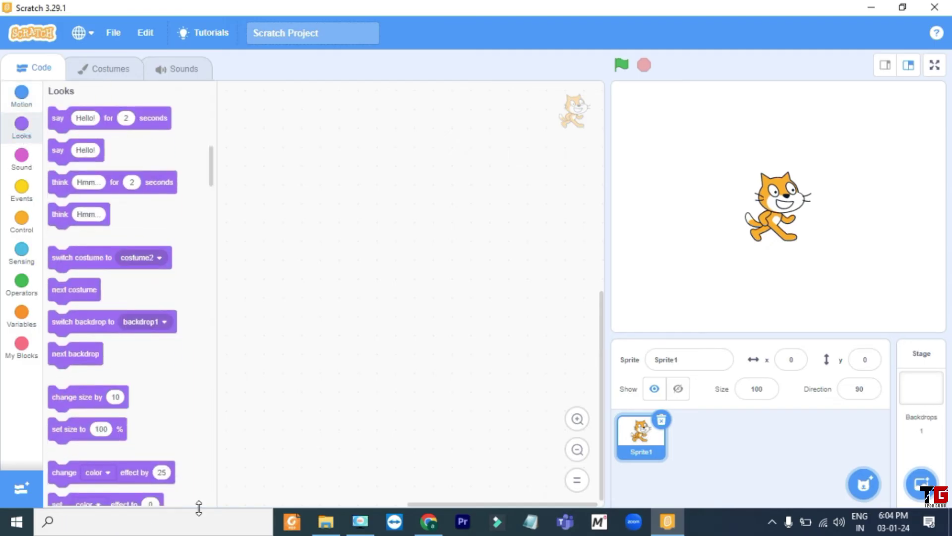
click(23, 164)
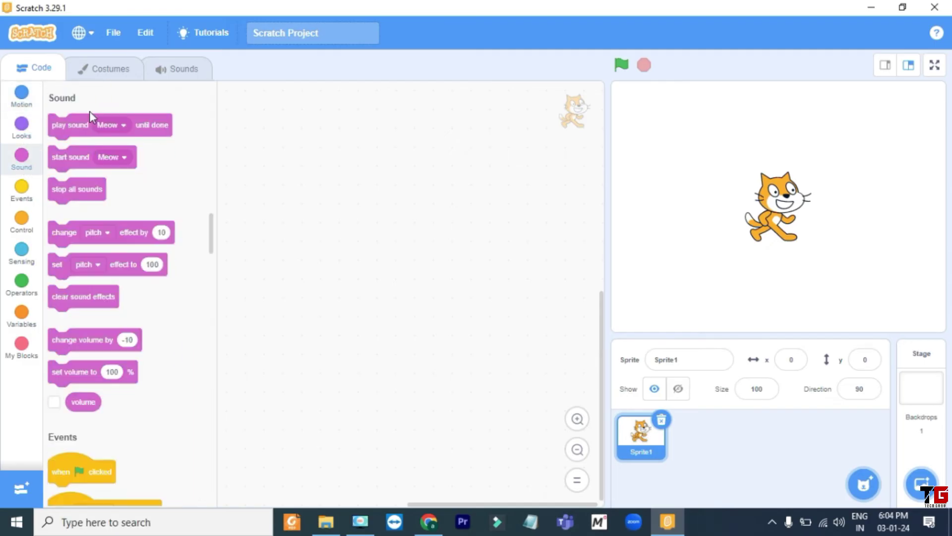
click(19, 195)
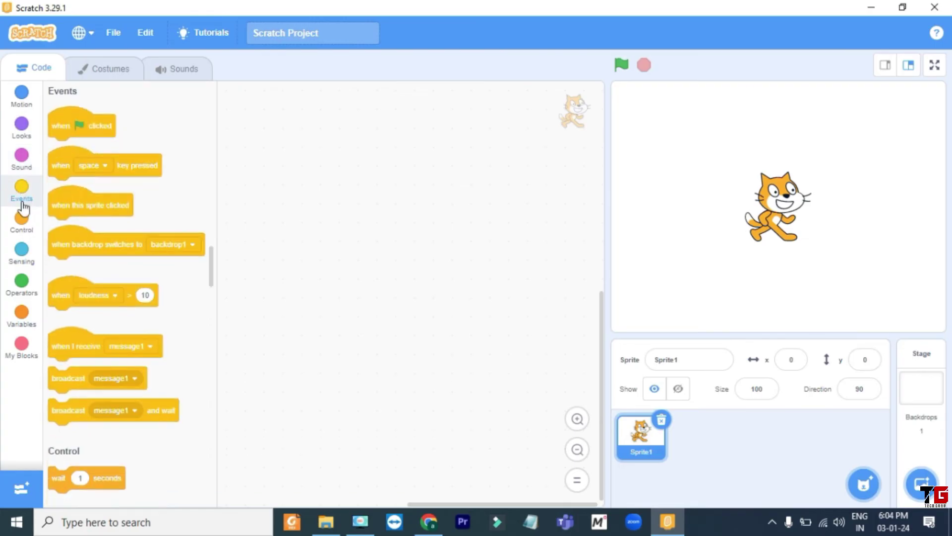
click(23, 223)
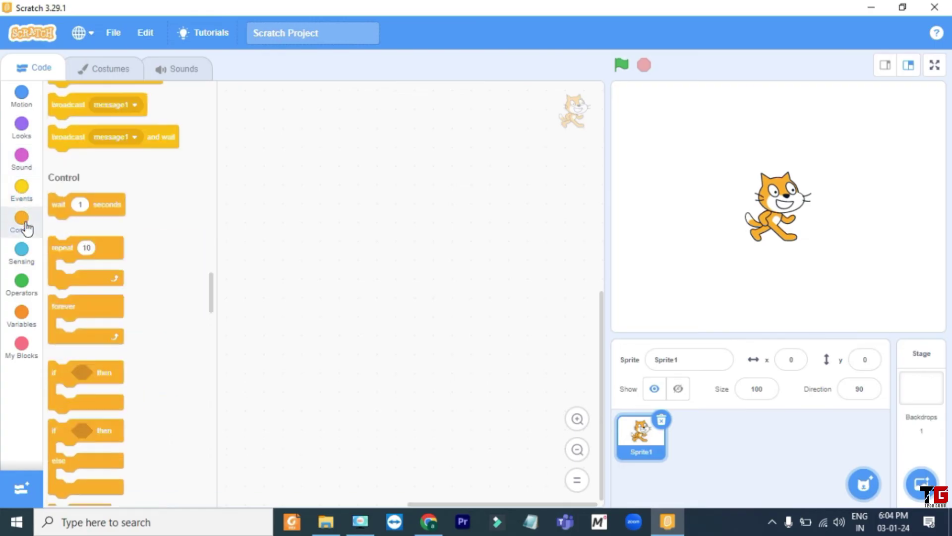
click(23, 257)
click(24, 298)
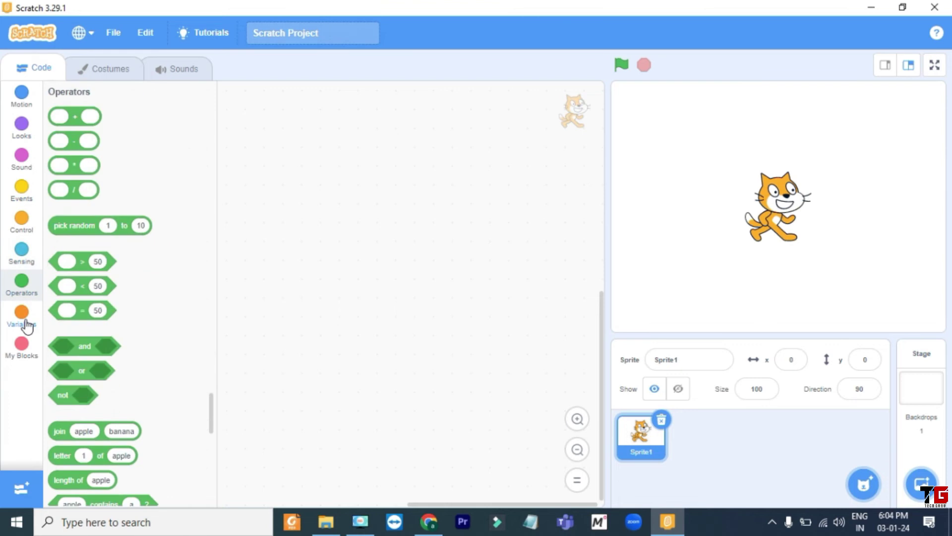
click(25, 321)
click(26, 358)
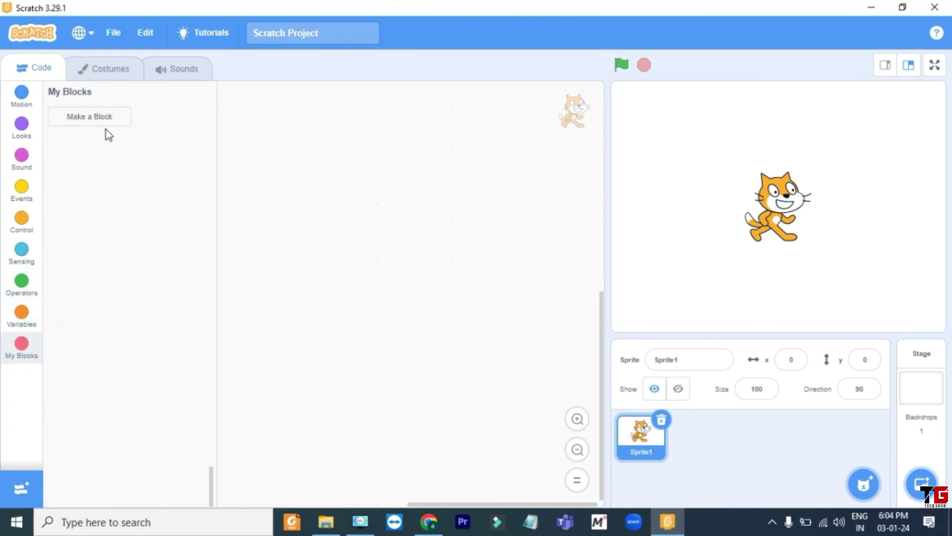
mouse_move(257, 97)
mouse_down()
mouse_move(213, 446)
mouse_move(467, 517)
mouse_move(617, 327)
mouse_move(372, 71)
mouse_move(290, 66)
mouse_move(246, 110)
mouse_up()
drag(297, 126, 365, 134)
drag(311, 171, 369, 173)
drag(306, 212, 388, 224)
drag(297, 275, 364, 275)
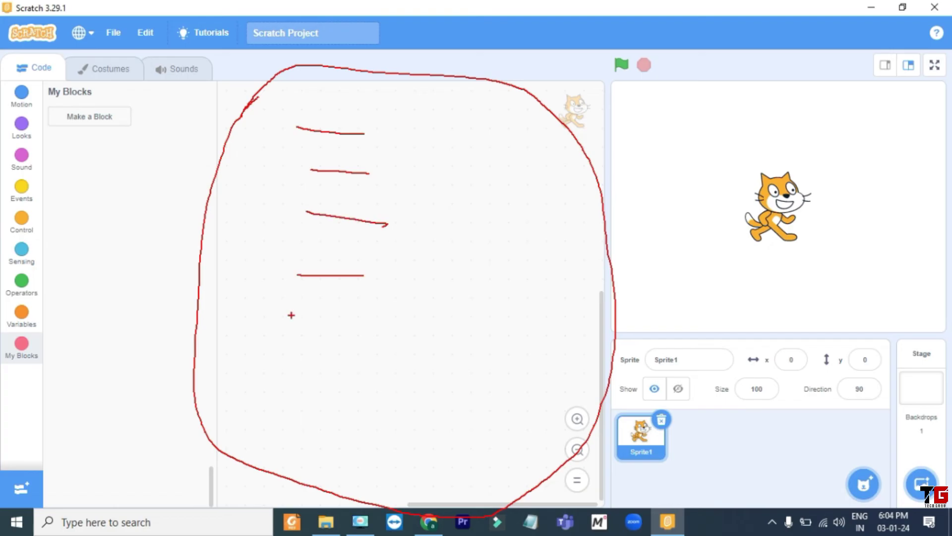
key(e)
mouse_move(734, 196)
mouse_down()
mouse_move(749, 201)
mouse_move(740, 226)
mouse_move(587, 311)
mouse_up()
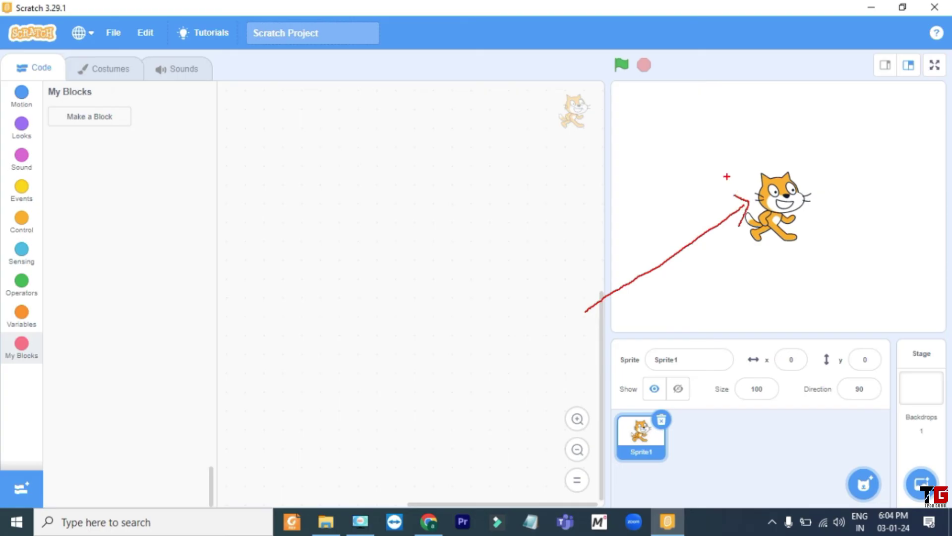
drag(338, 164, 381, 168)
drag(349, 199, 380, 203)
drag(338, 241, 373, 247)
mouse_move(616, 86)
mouse_down()
mouse_move(620, 318)
mouse_move(936, 335)
mouse_move(949, 315)
mouse_move(950, 82)
mouse_move(625, 88)
mouse_move(921, 122)
mouse_up()
key(e)
mouse_move(602, 337)
mouse_down()
mouse_move(629, 413)
mouse_move(895, 408)
mouse_move(901, 339)
mouse_move(613, 334)
mouse_up()
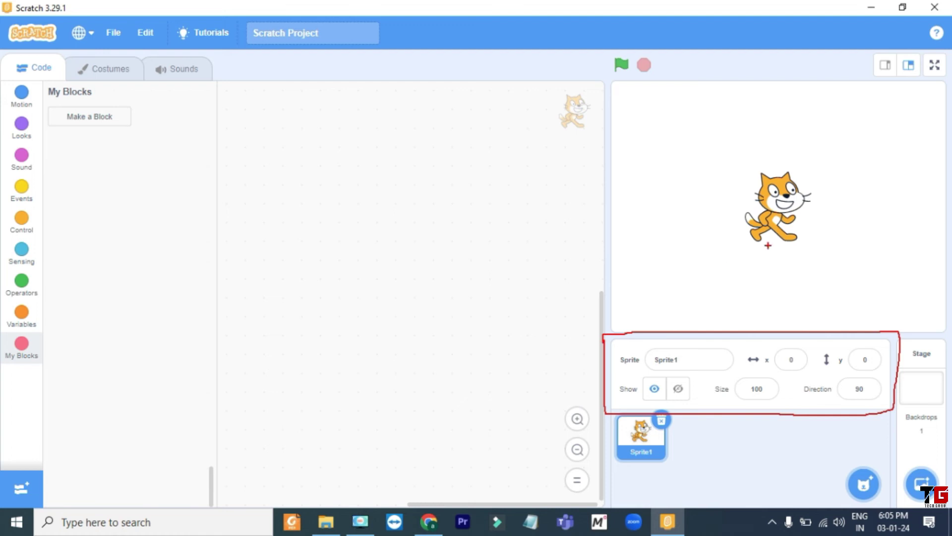
key(Escape)
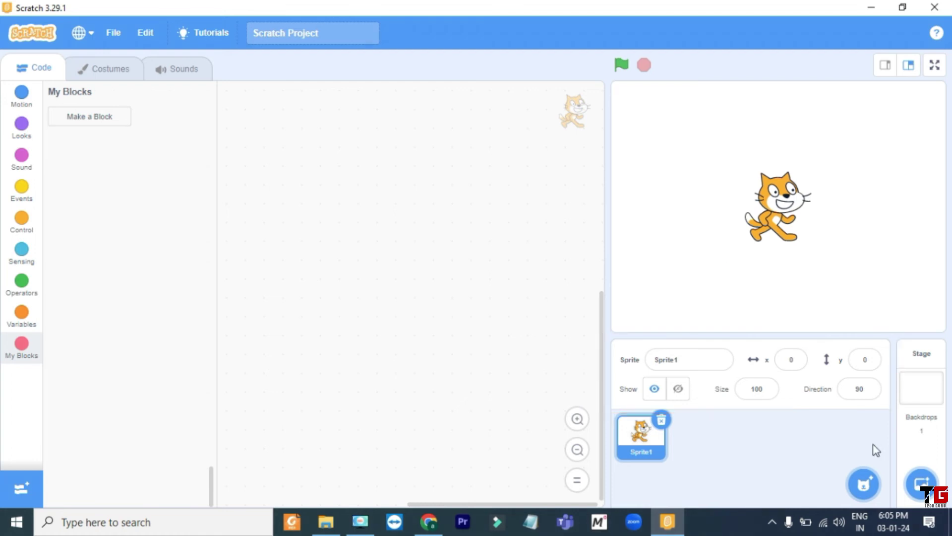
drag(853, 426, 849, 480)
drag(833, 467, 848, 485)
key(Escape)
drag(893, 350, 906, 400)
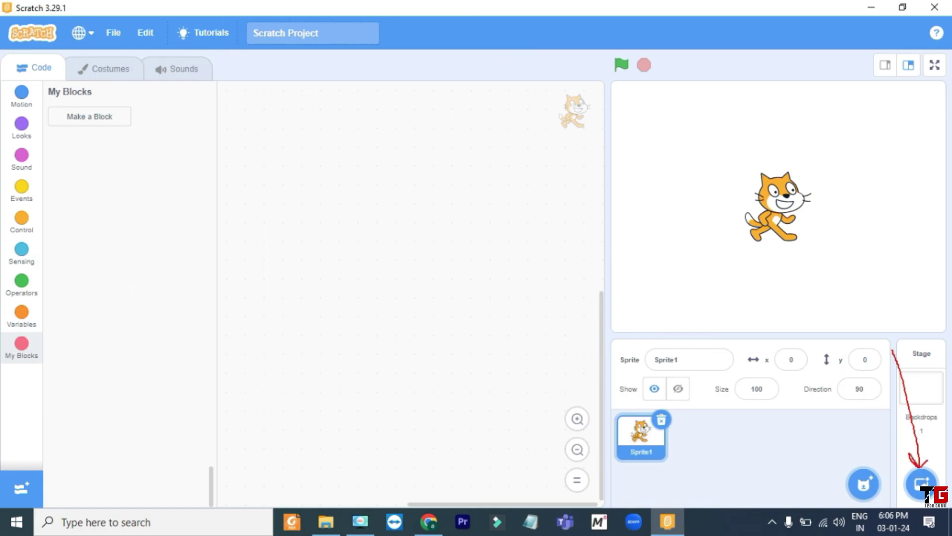
mouse_move(617, 85)
mouse_down()
mouse_move(629, 88)
mouse_move(626, 145)
mouse_up()
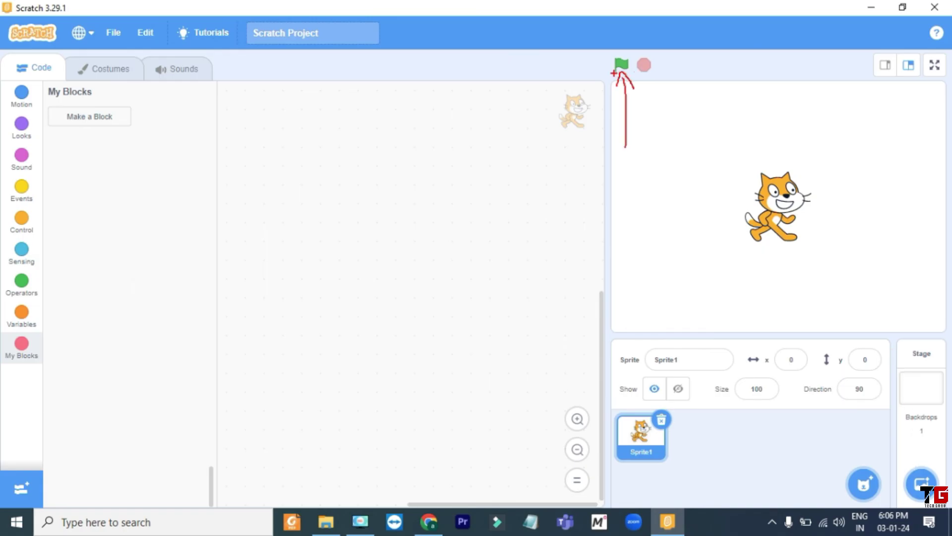
drag(357, 160, 420, 160)
drag(372, 191, 434, 193)
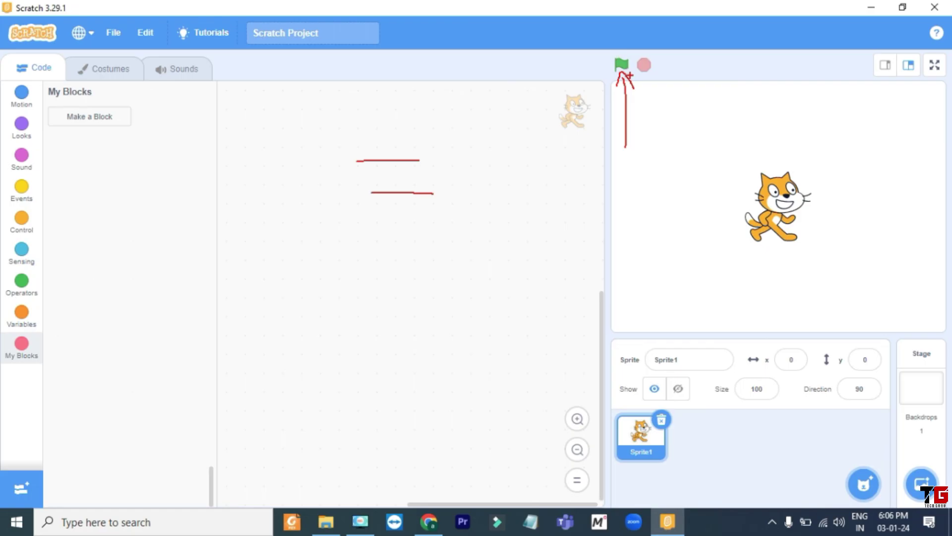
drag(659, 77, 634, 74)
key(Escape)
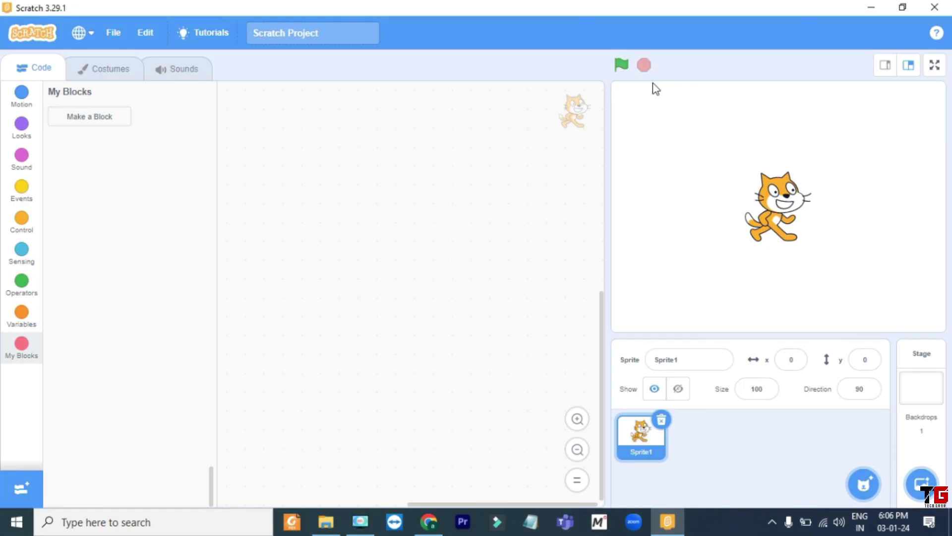